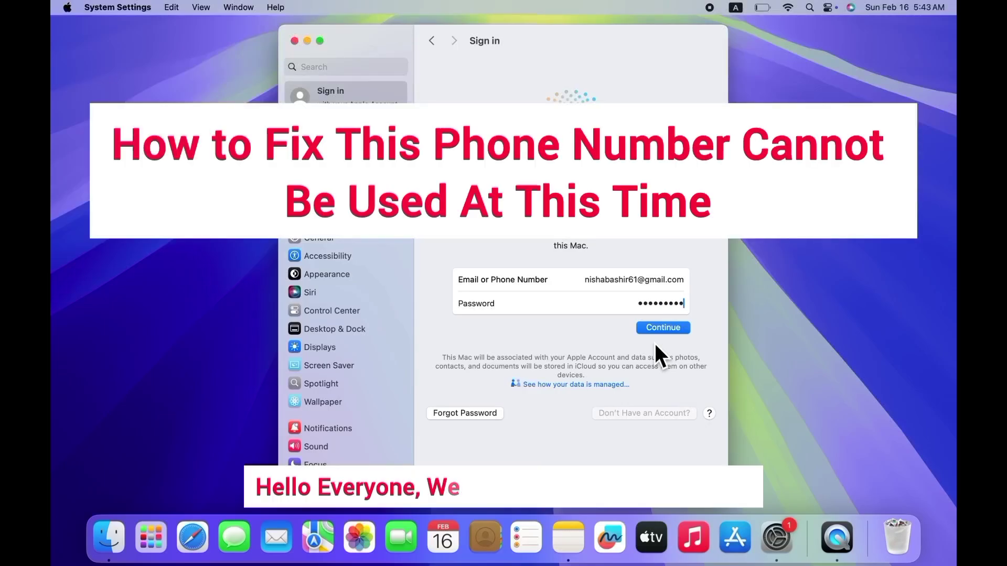
- Submit the Apple Account sign-in form with the entered email and password
key("Return")
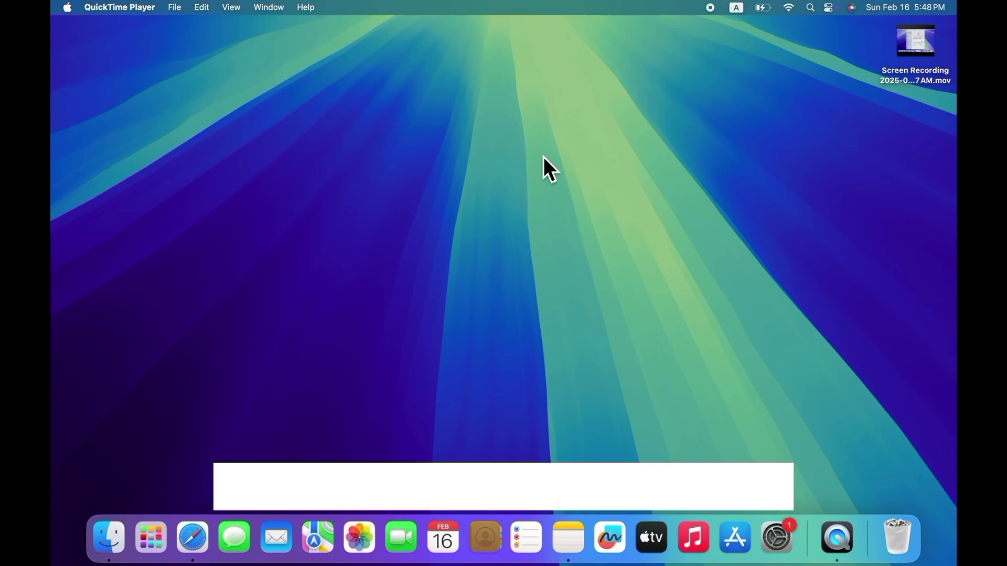
left_click(789, 8)
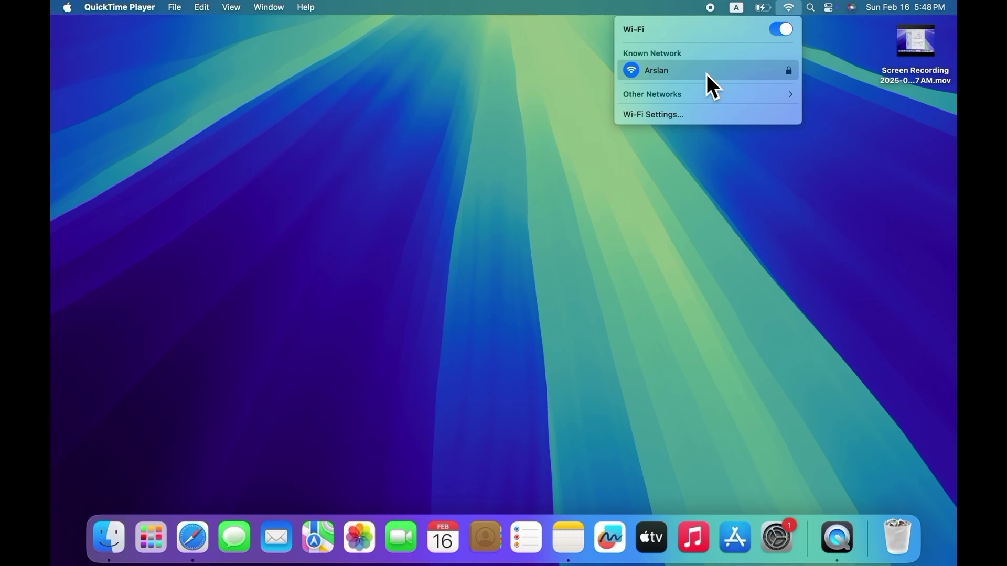
left_click(543, 193)
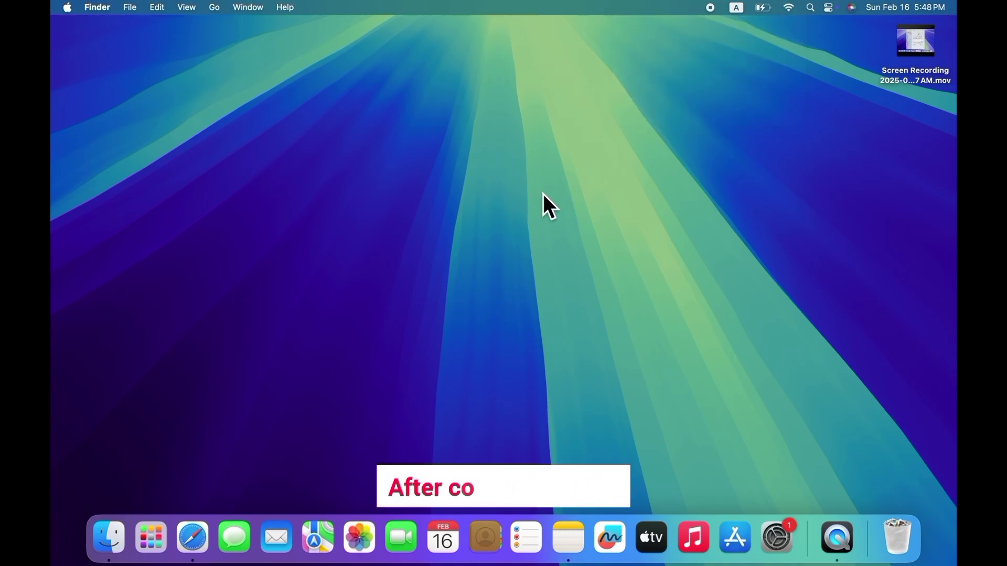
- Launch System Settings from the Apple menu and go to Privacy & Security
left_click(70, 13)
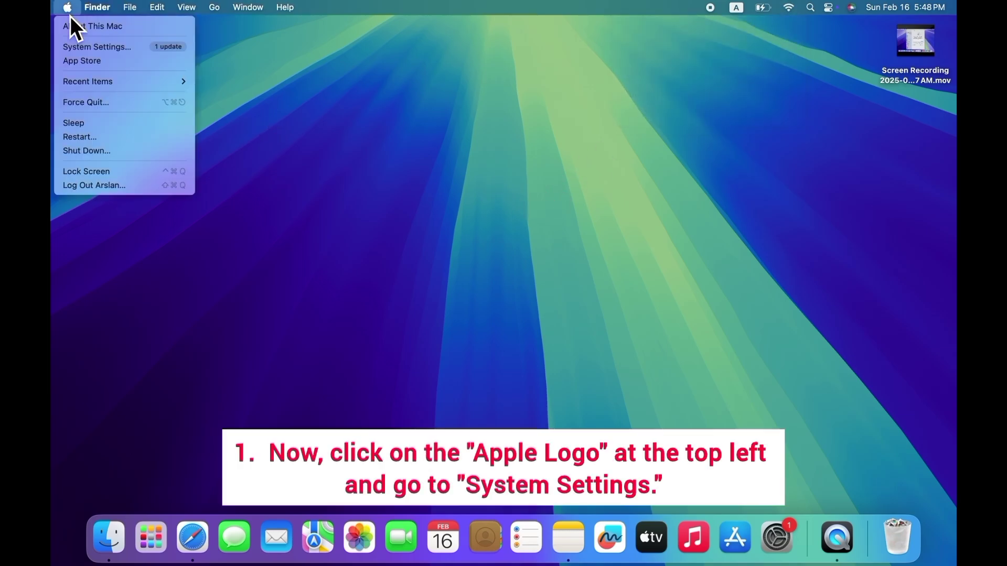
left_click(96, 49)
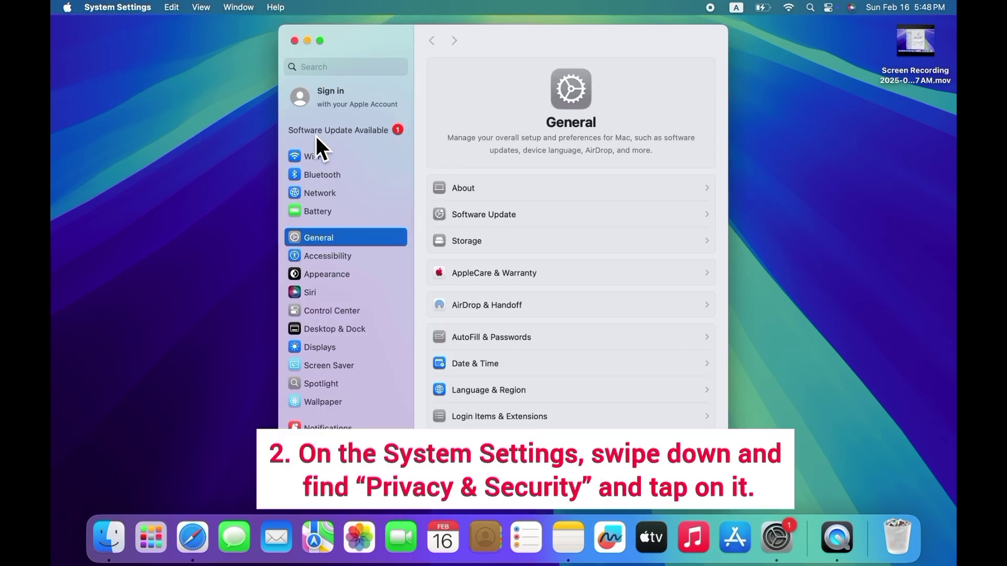
scroll(339, 234, "down", 1)
scroll(339, 234, "down", 3)
scroll(340, 233, "down", 3)
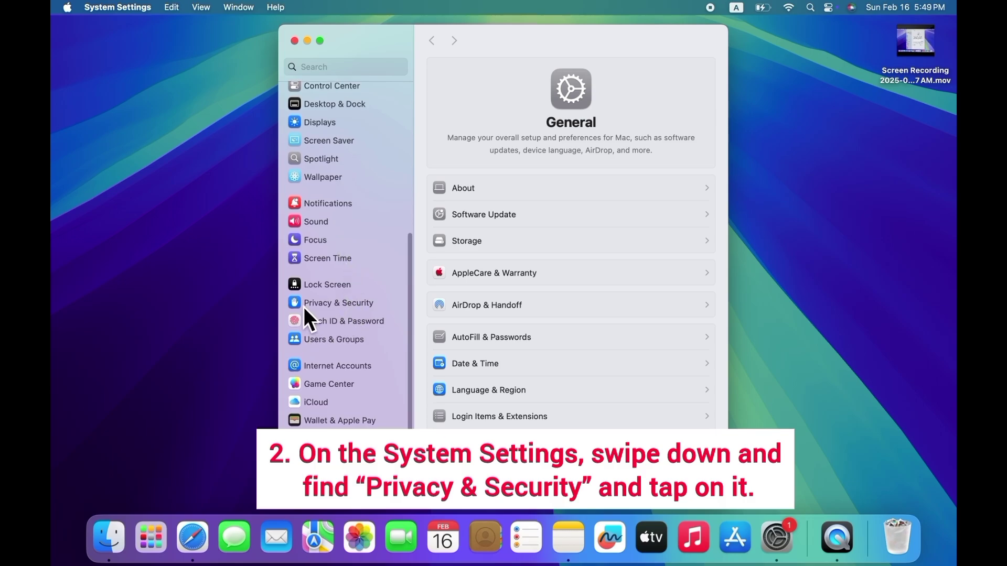
left_click(335, 311)
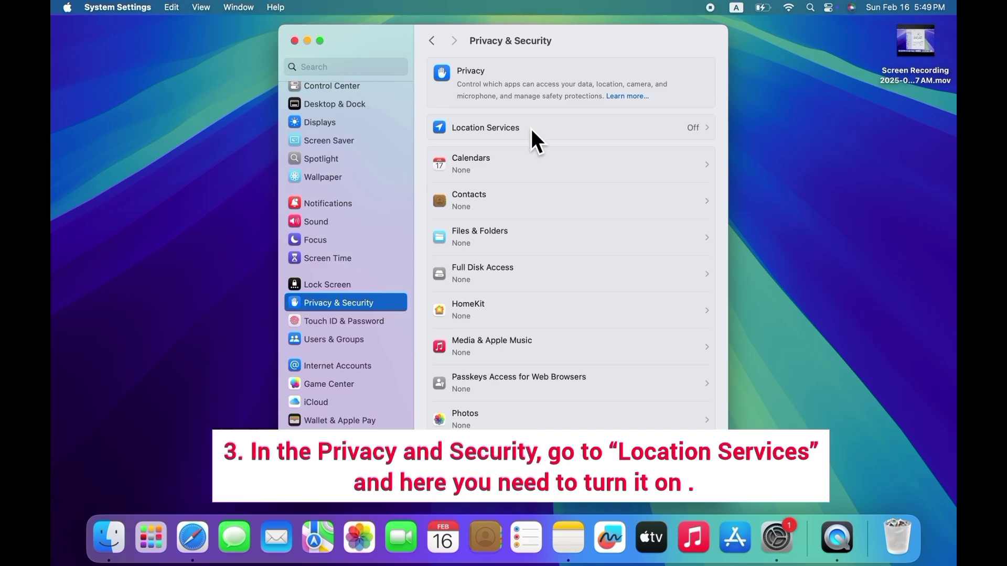
- Switch on Location Services and approve the change with the administrator password
left_click(482, 130)
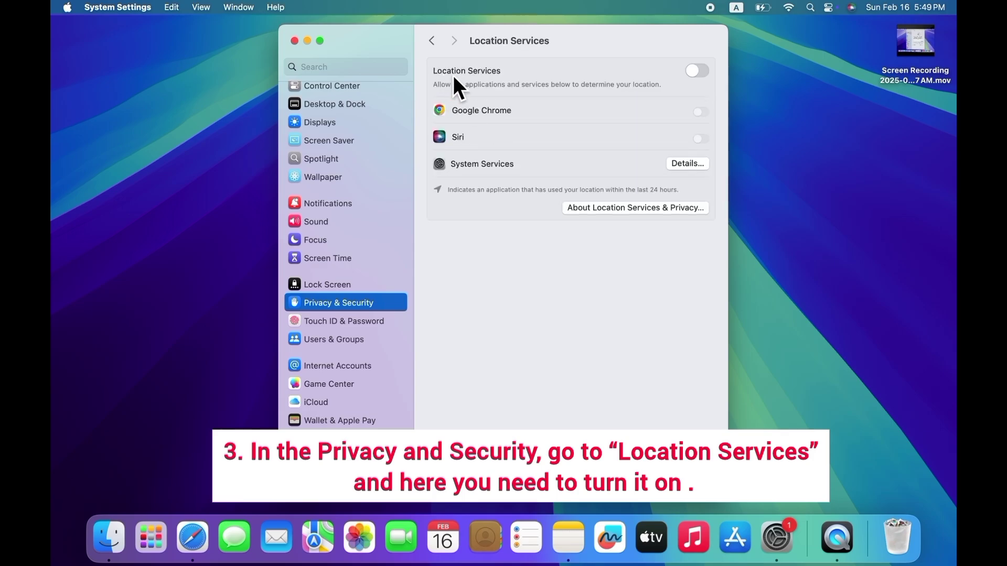
left_click(707, 75)
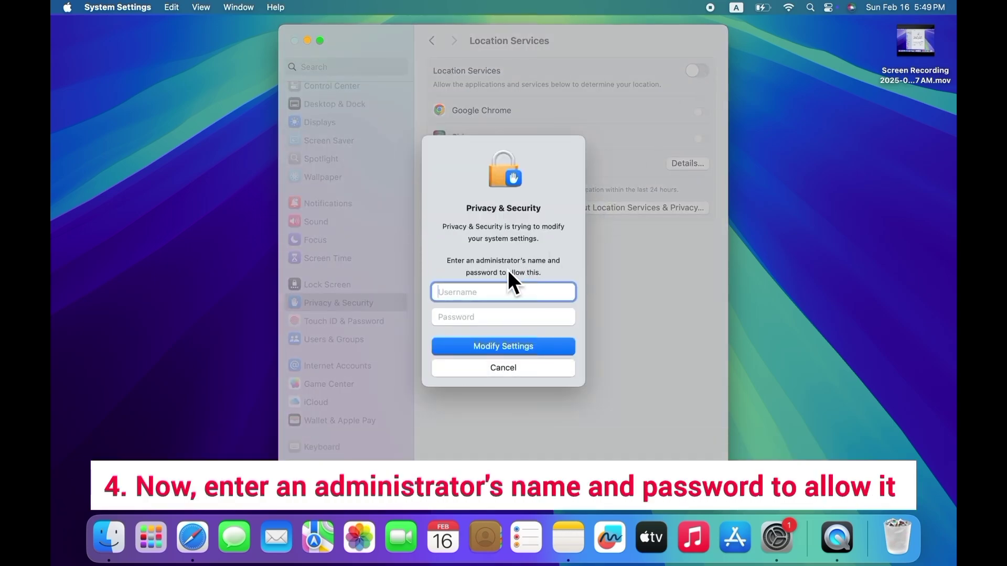
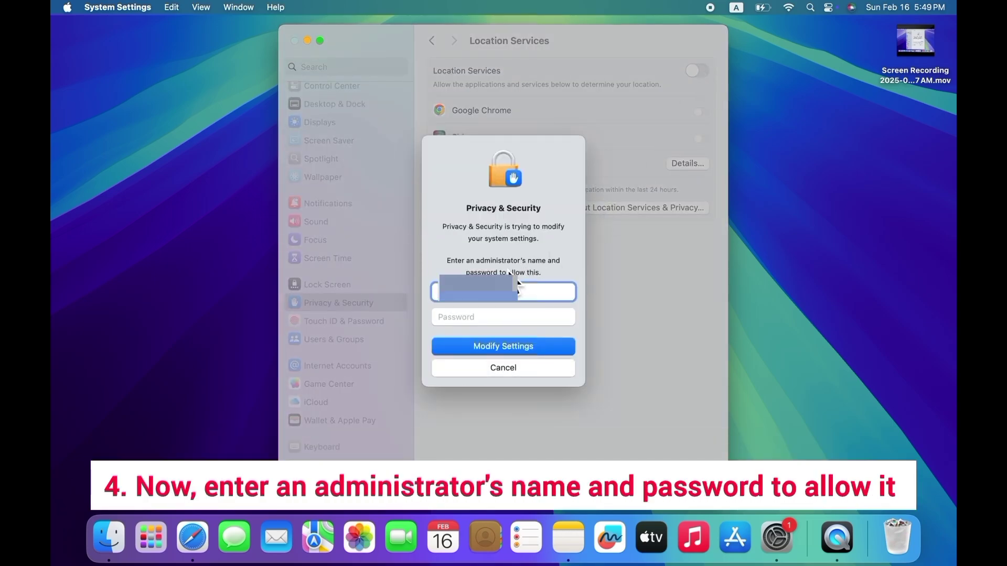
left_click(479, 319)
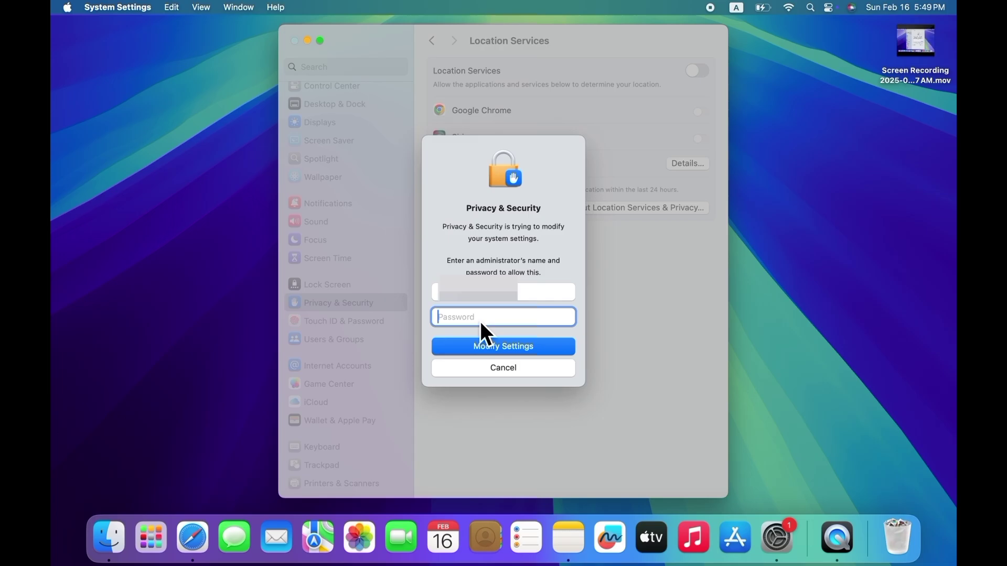
key("Return")
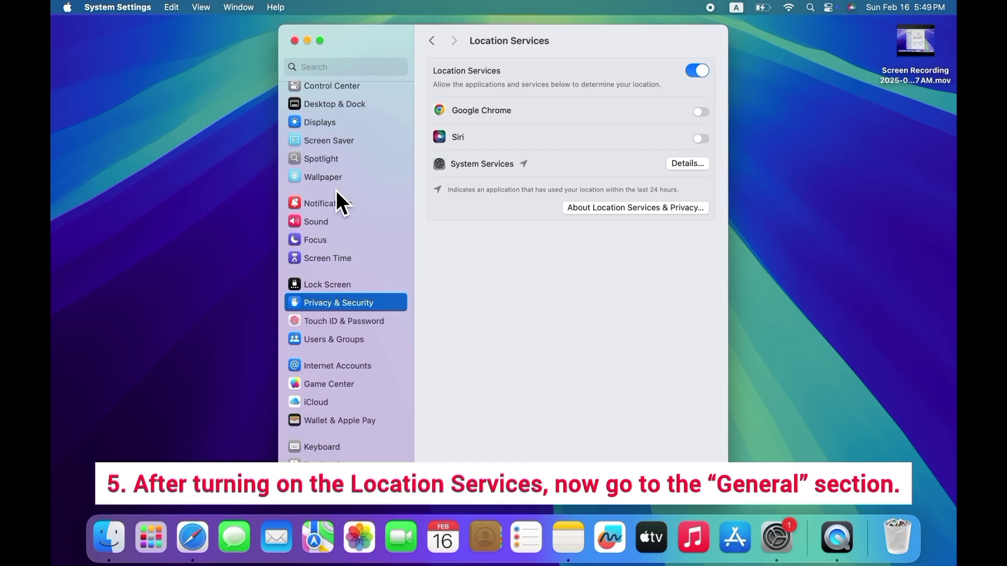
scroll(337, 192, "up", 3)
scroll(337, 191, "up", 2)
scroll(337, 191, "up", 3)
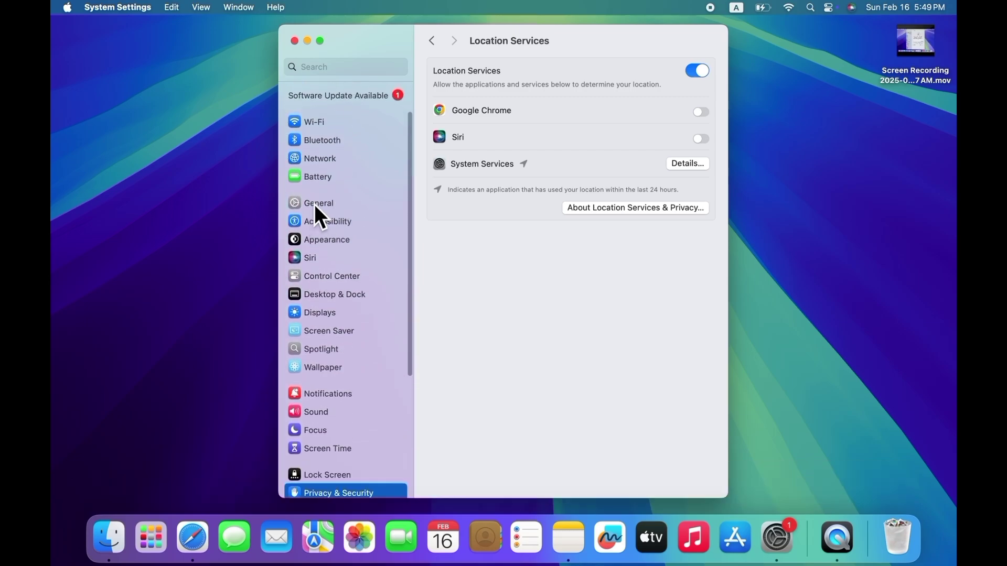
- Start the macOS Sequoia 15.3.1 update from General > Software Update and agree to the licence
left_click(316, 203)
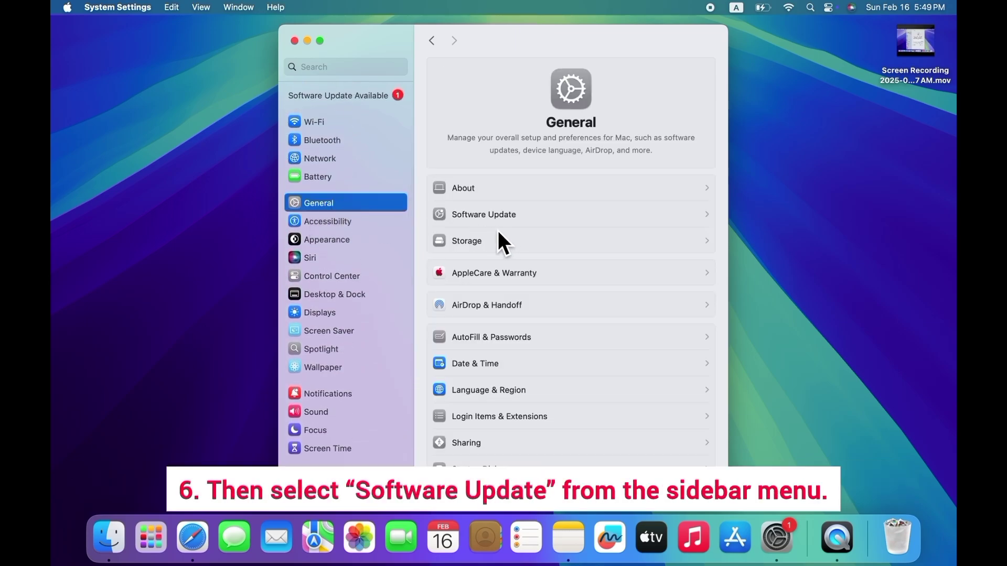
left_click(502, 222)
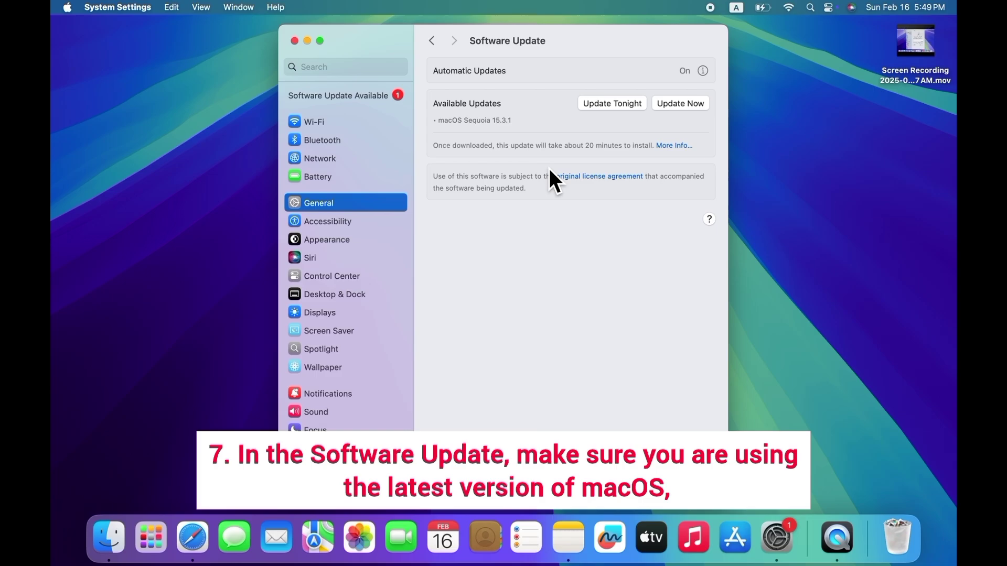
left_click(681, 109)
scroll(514, 327, "down", 1)
scroll(513, 326, "down", 10)
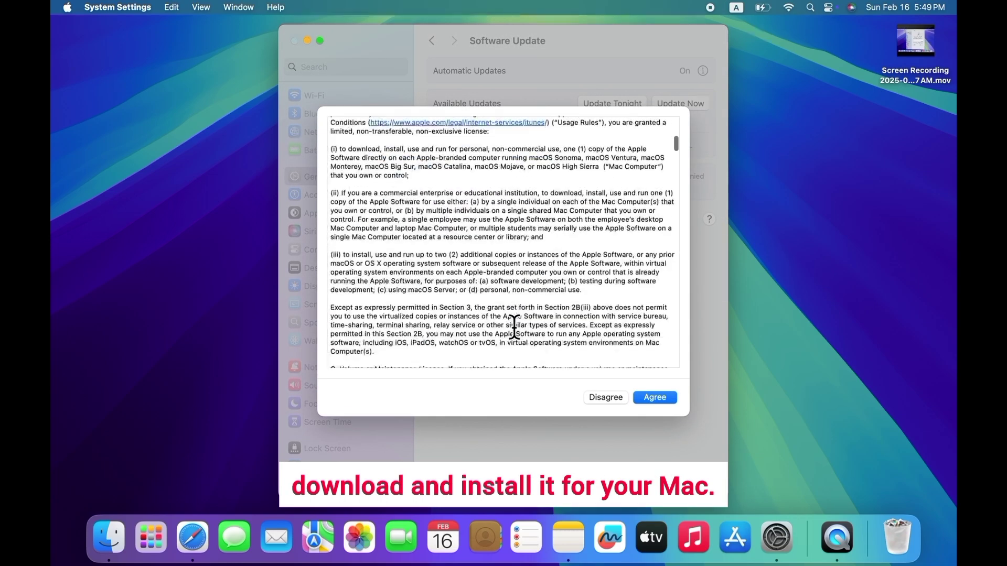
scroll(514, 329, "down", 10)
left_click(654, 398)
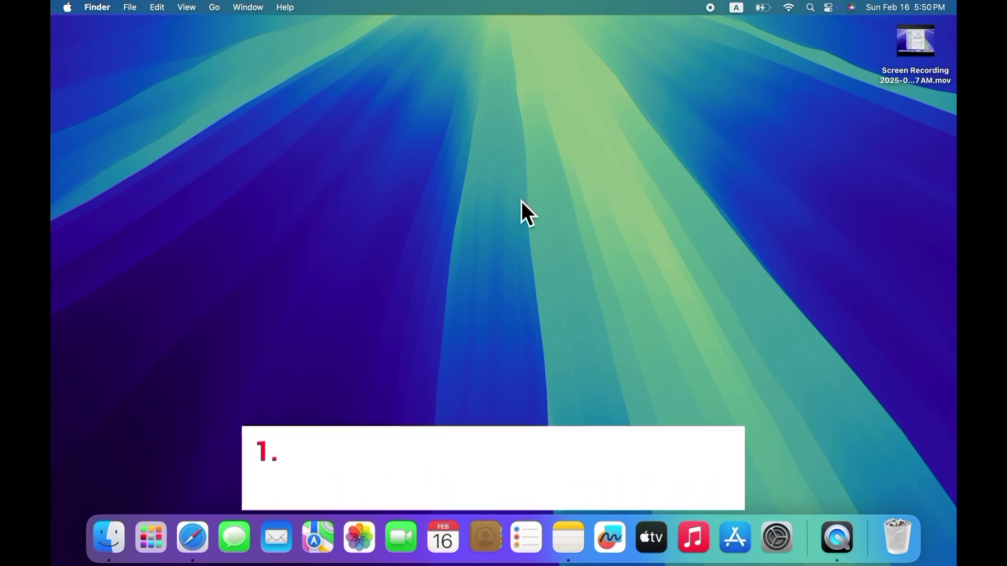
- Launch System Settings from the Apple menu and go to General > Date & Time
left_click(70, 10)
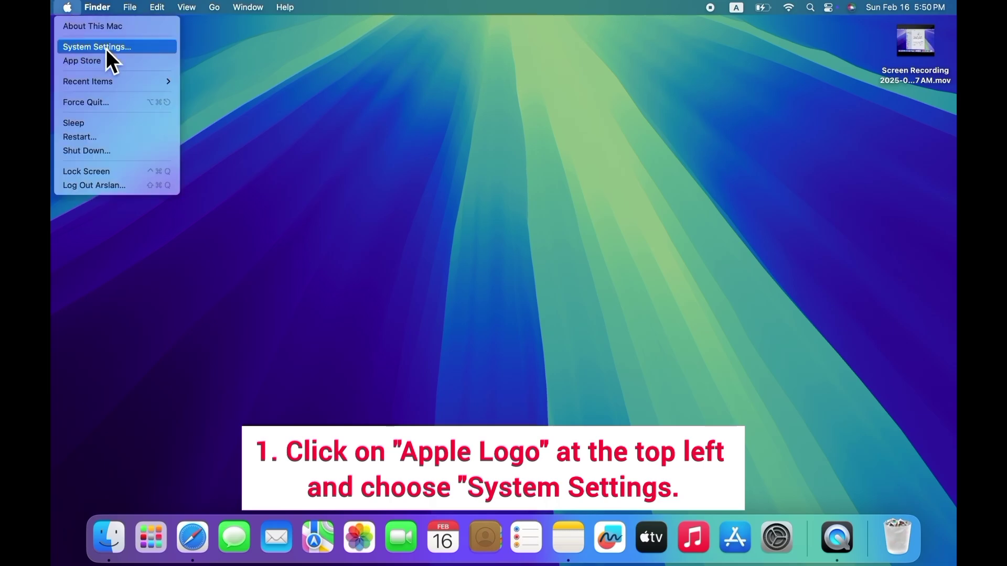
left_click(122, 53)
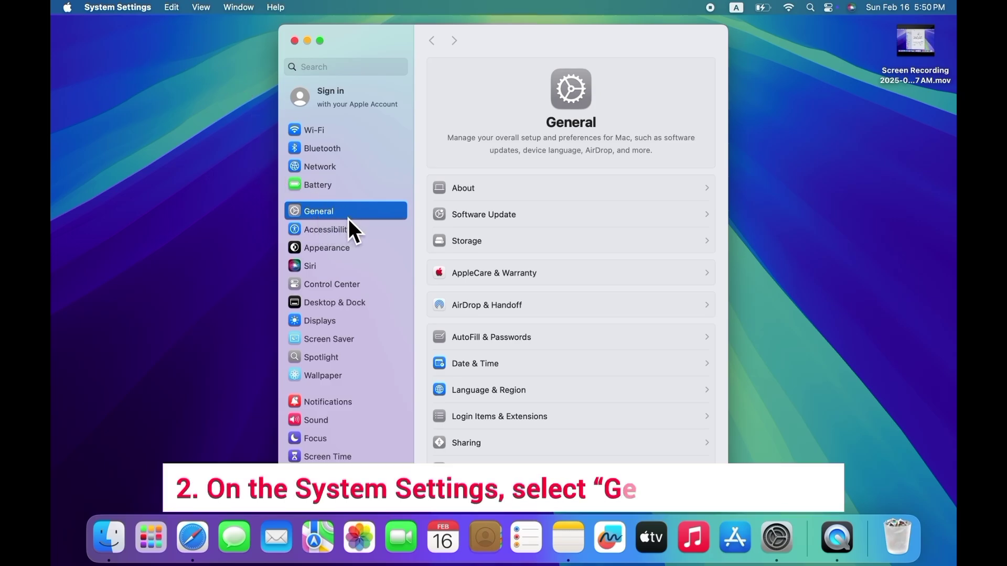
scroll(482, 236, "down", 2)
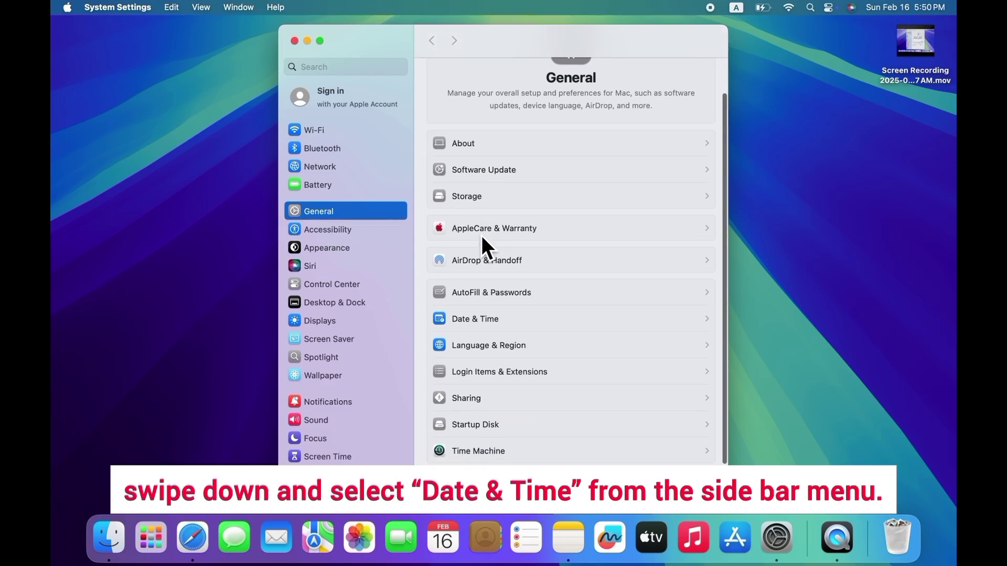
scroll(481, 236, "down", 2)
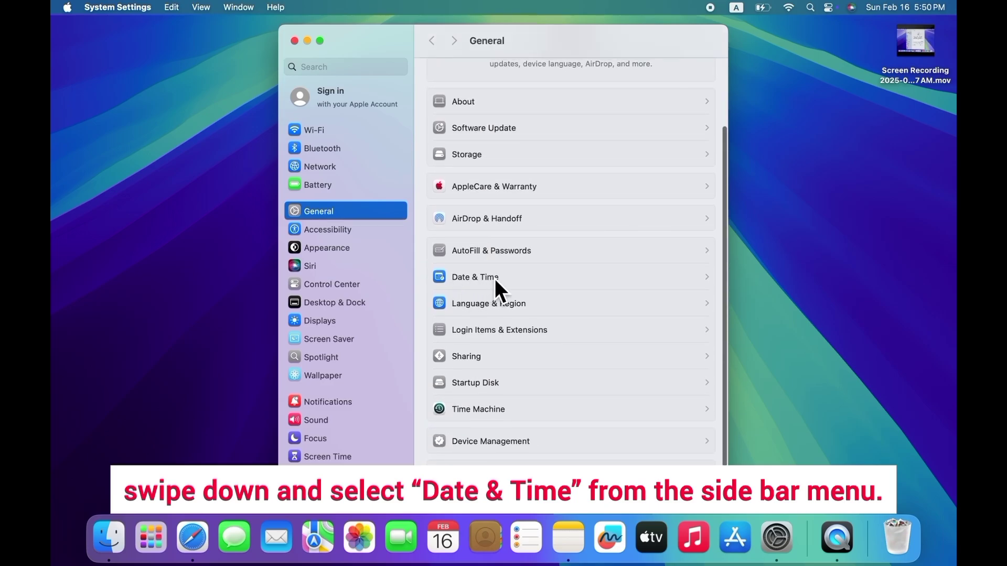
left_click(466, 280)
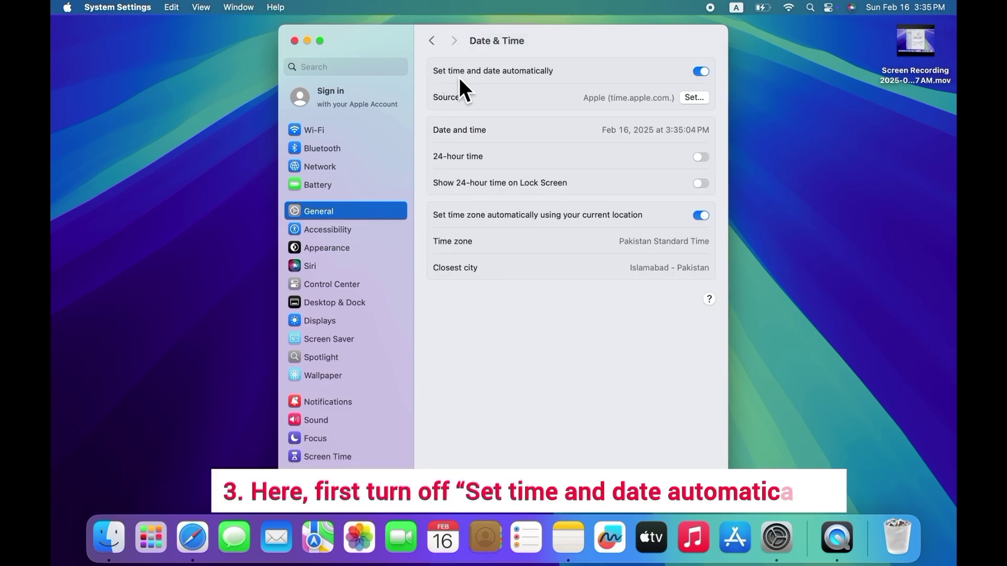
- Turn off automatic date and time and automatic time zone
left_click(705, 74)
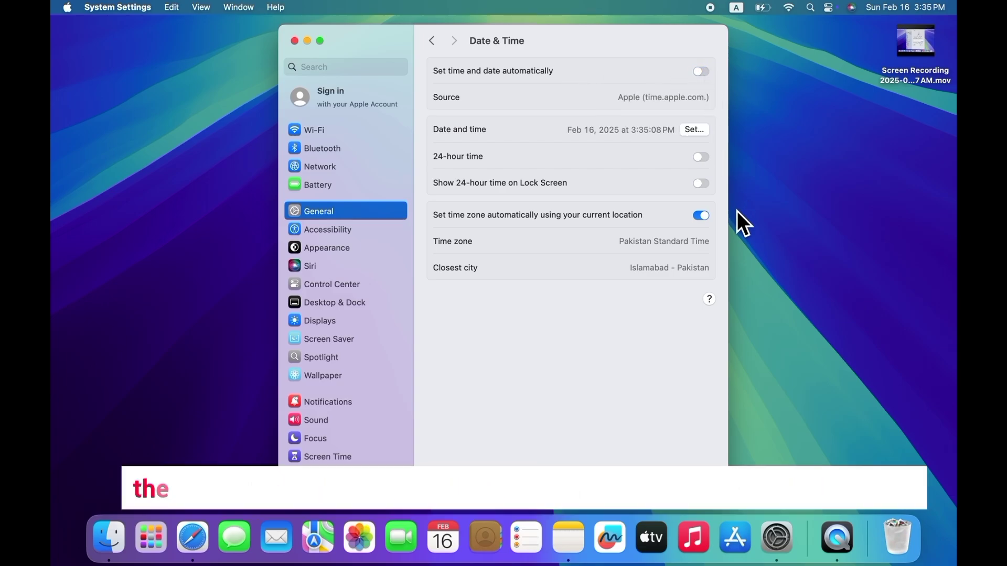
left_click(708, 222)
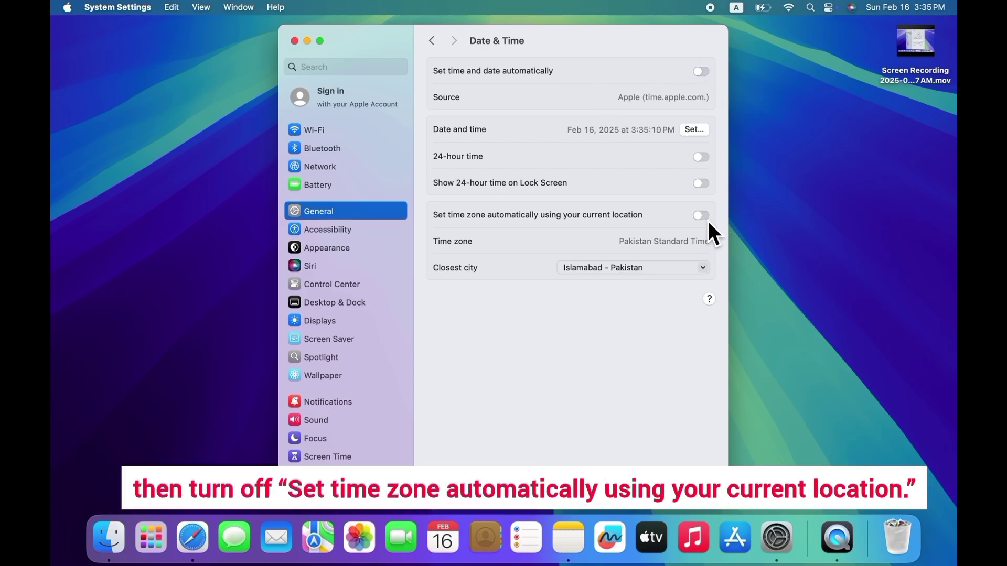
left_click(709, 221)
left_click(708, 221)
- Set the clock manually to Feb 15, 2025, 5:35 PM
left_click(694, 130)
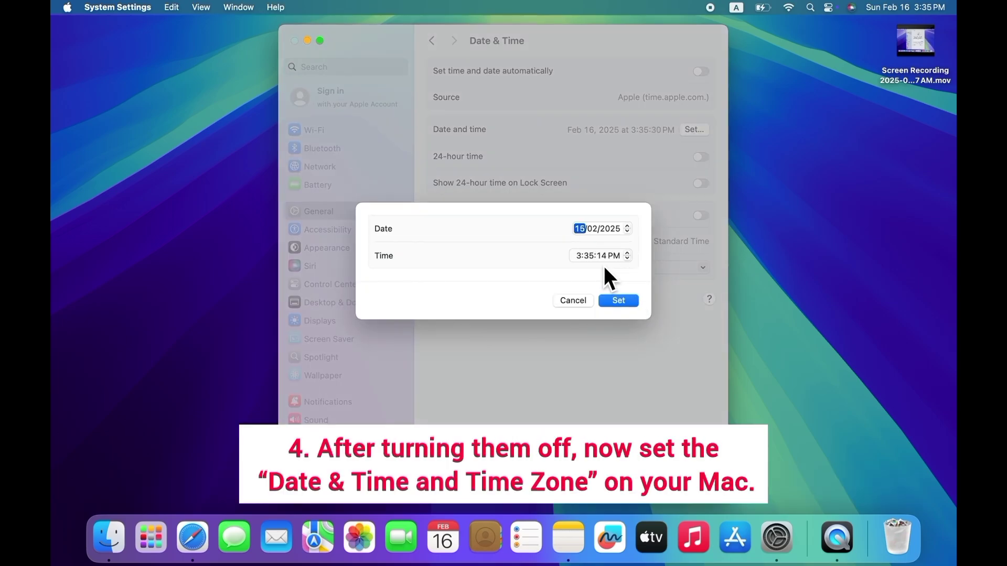
left_click(583, 259)
left_click(619, 301)
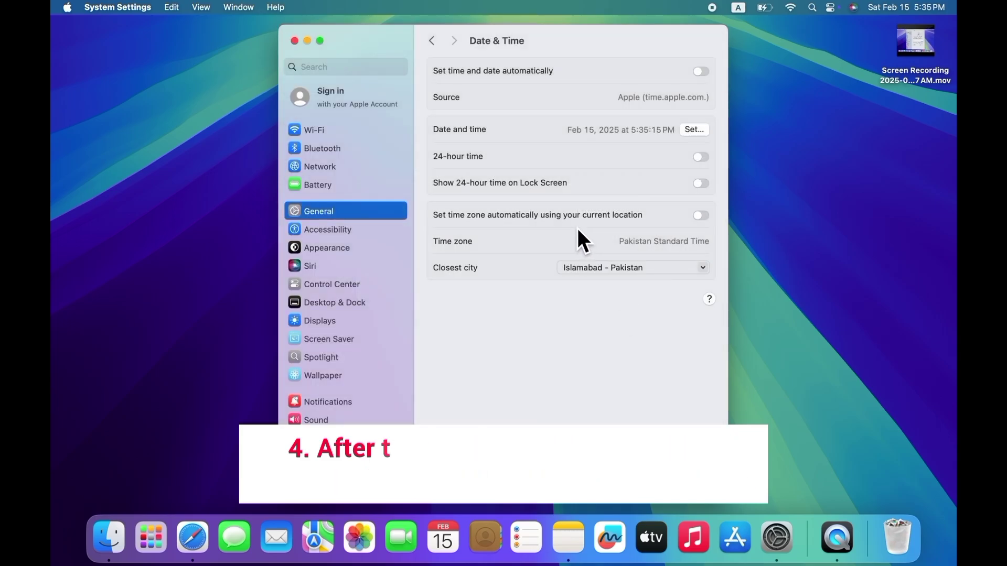
- Replace the closest city Islamabad with Karachi - Pakistan and go back to General
left_click(653, 267)
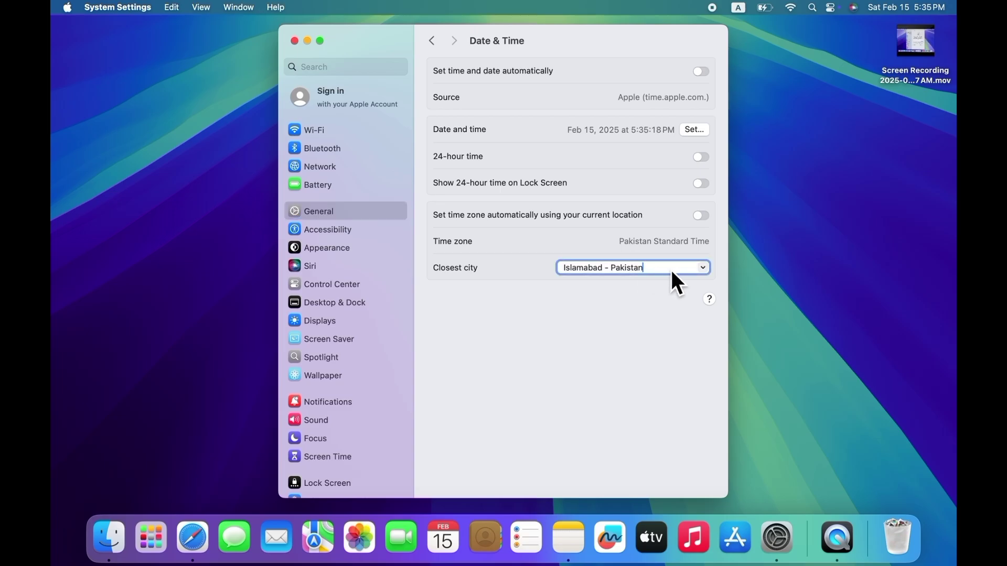
key("BackSpace")
key("BackSpace")
key("BackSpace")
key("BackSpace")
key("BackSpace")
key("BackSpace")
key("BackSpace")
key("BackSpace")
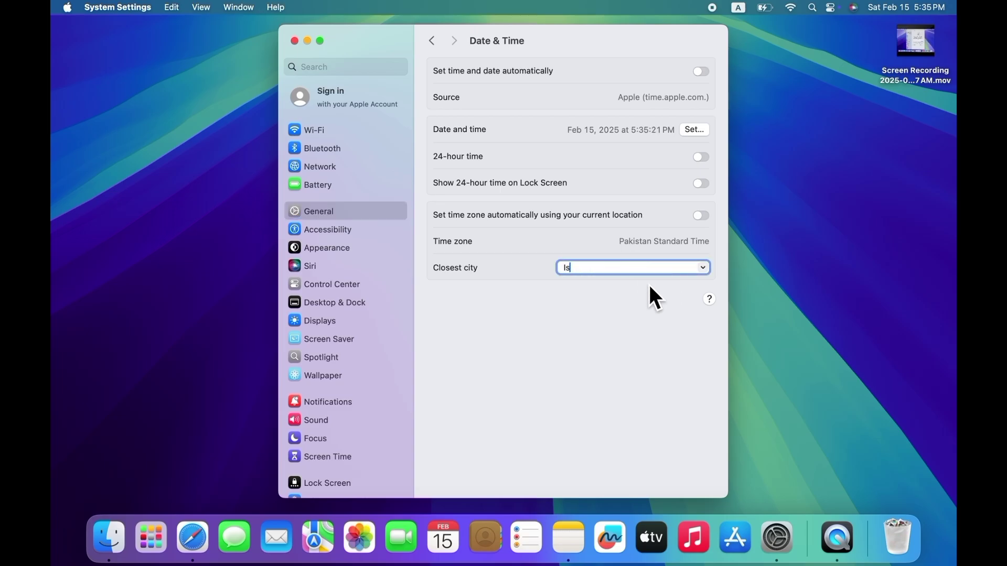
key("BackSpace")
type("Karach")
type("i - Pakistan")
key("Return")
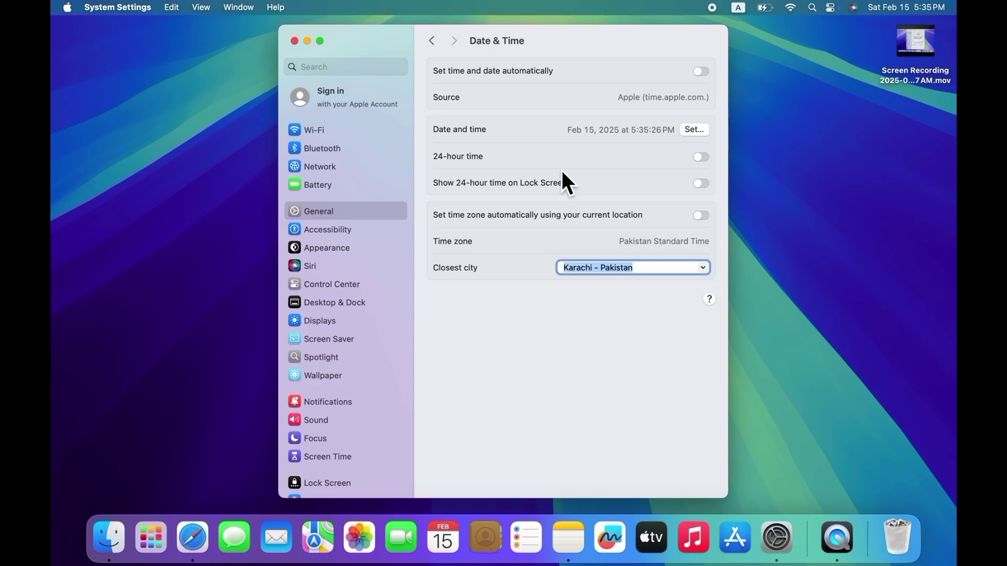
left_click(434, 44)
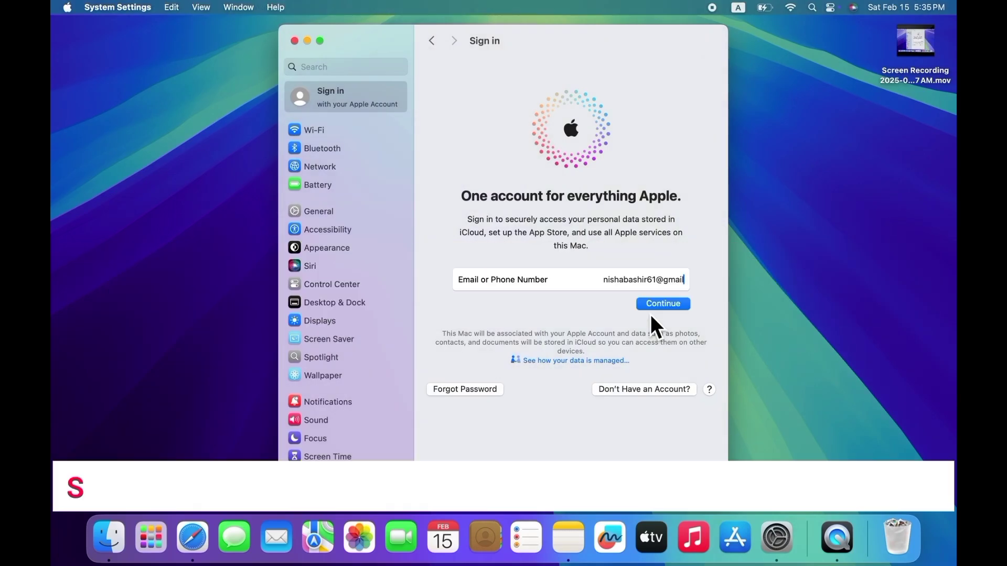
type(".com")
- Submit the Apple Account email, then the password, to continue signing in
key("Return")
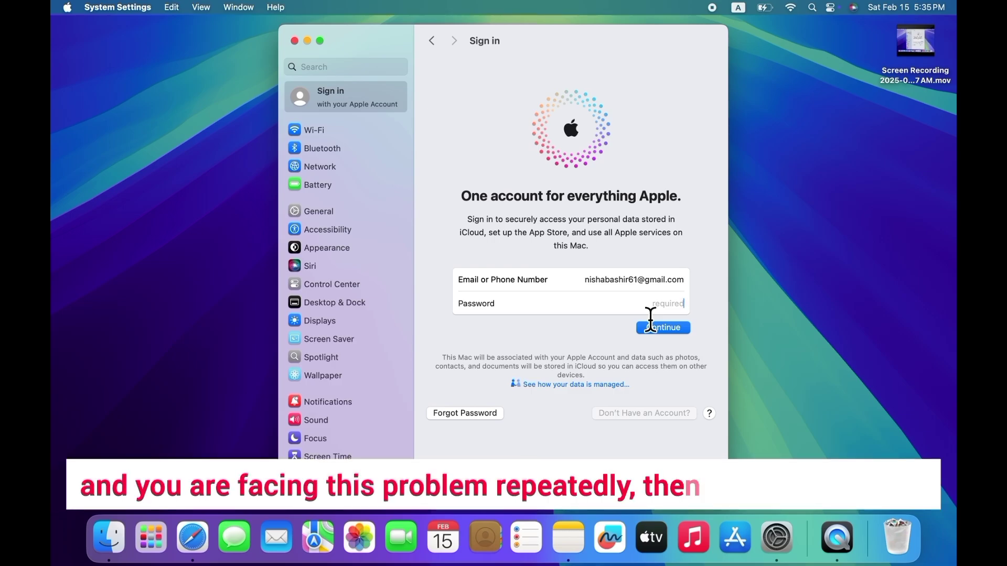
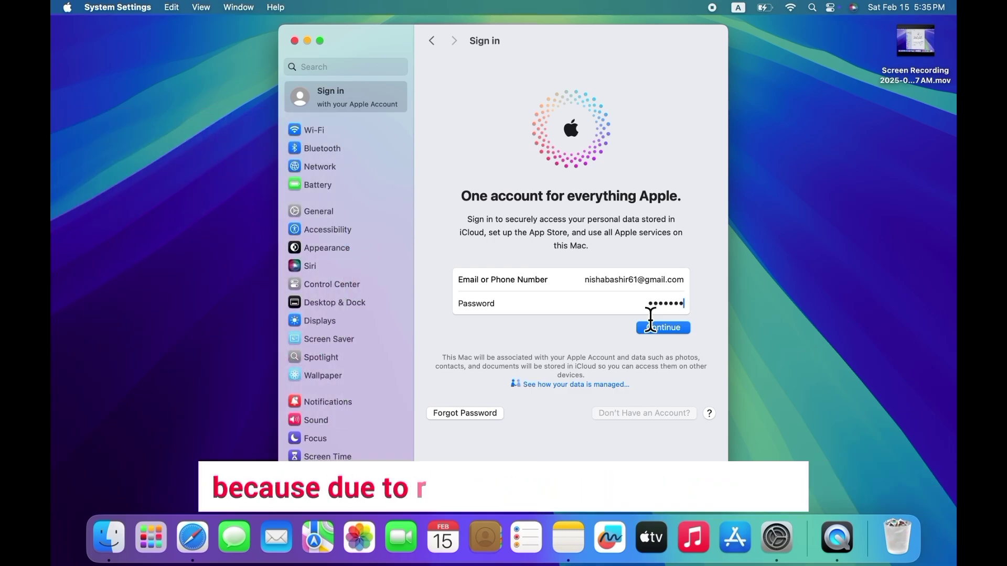
key("Return")
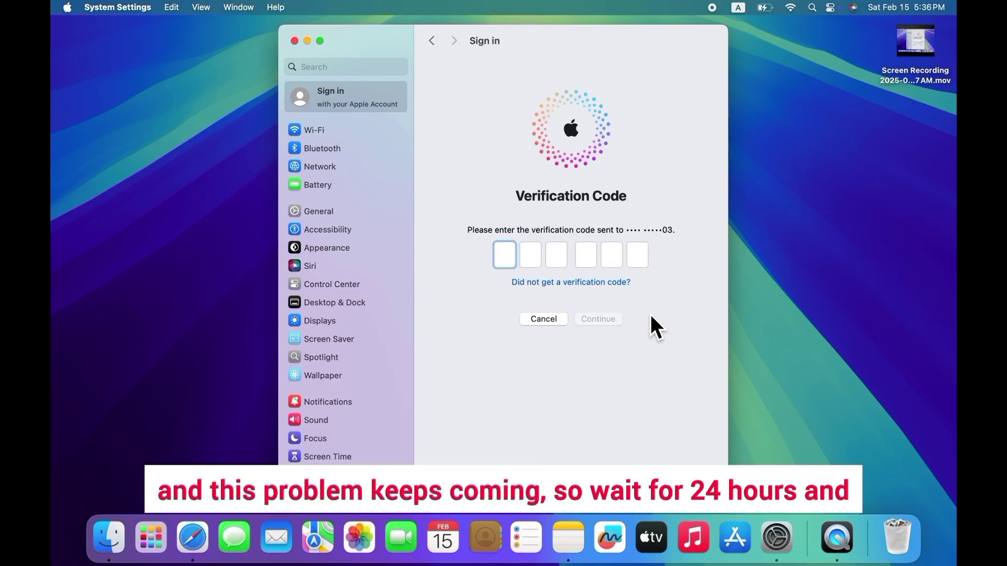
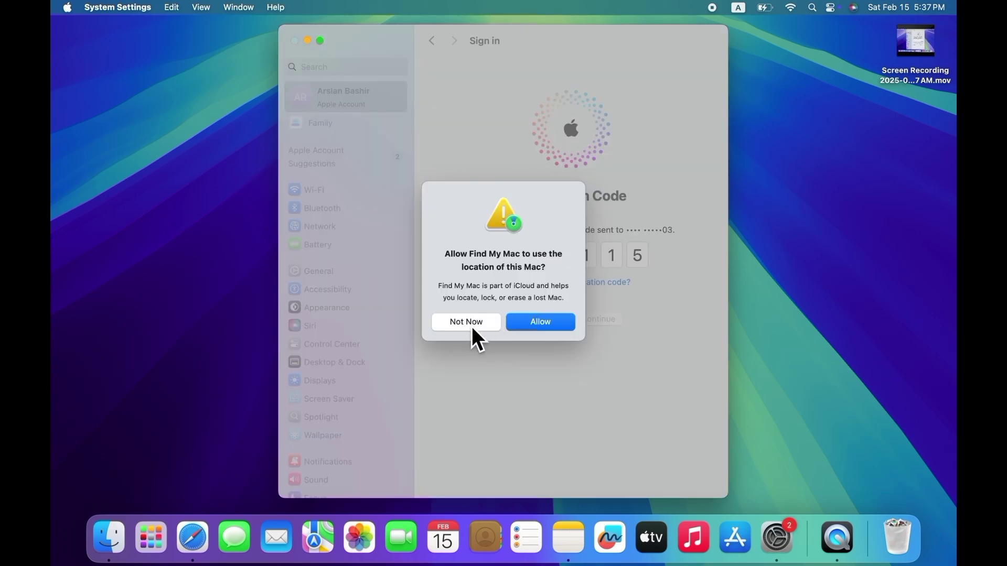
- Enter the six-digit verification code and choose Not Now for Find My Mac location access
left_click(471, 324)
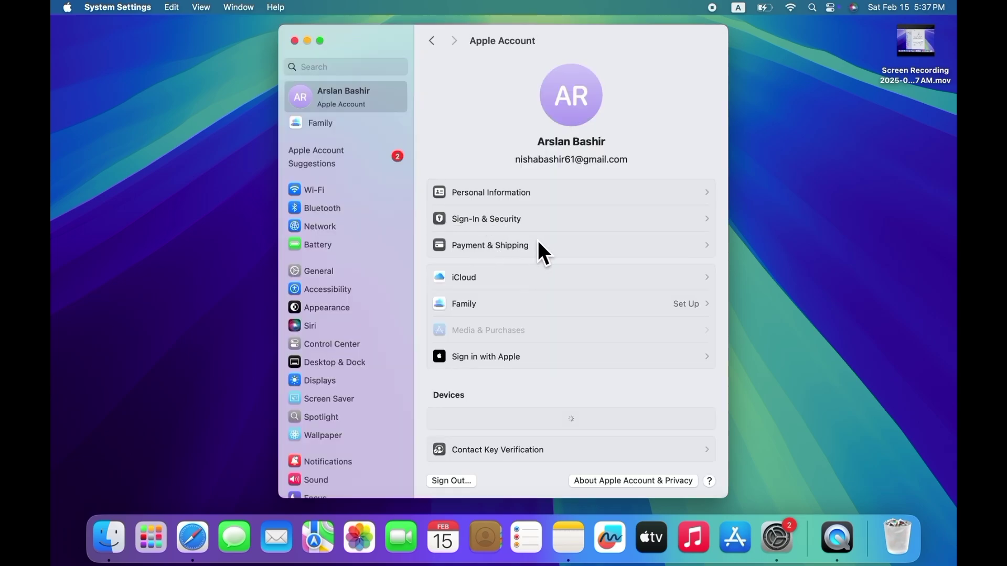